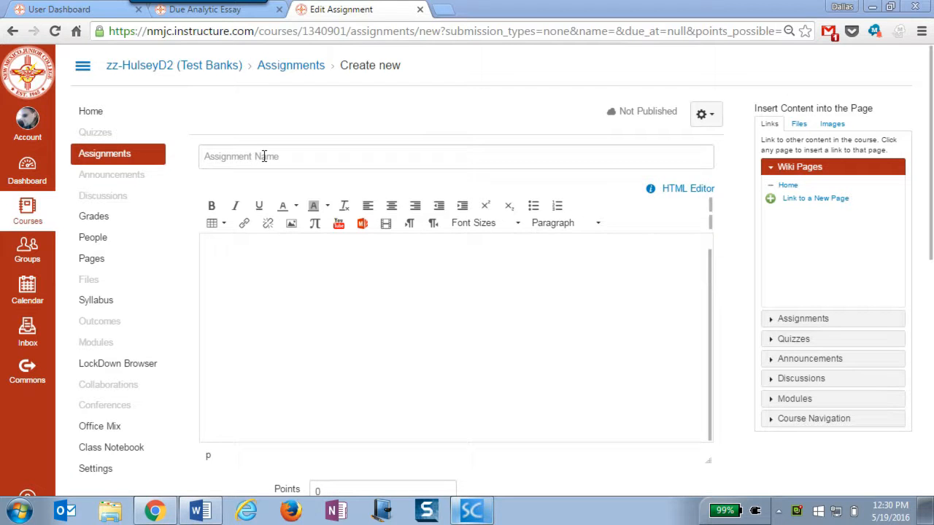
# Name the new assignment "Essay One" and paste the copied essay submission instructions into its description
pyautogui.click(264, 156)
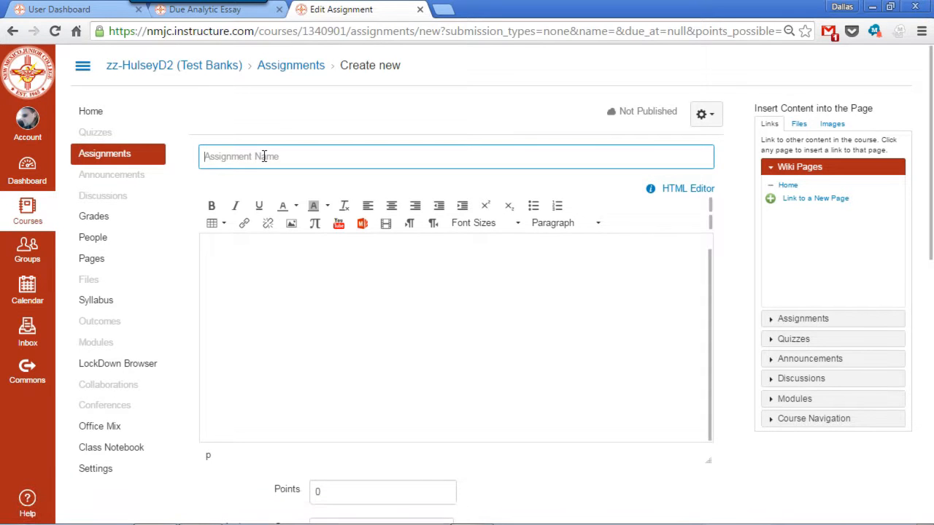
pyautogui.write('Essay One')
pyautogui.click(397, 310)
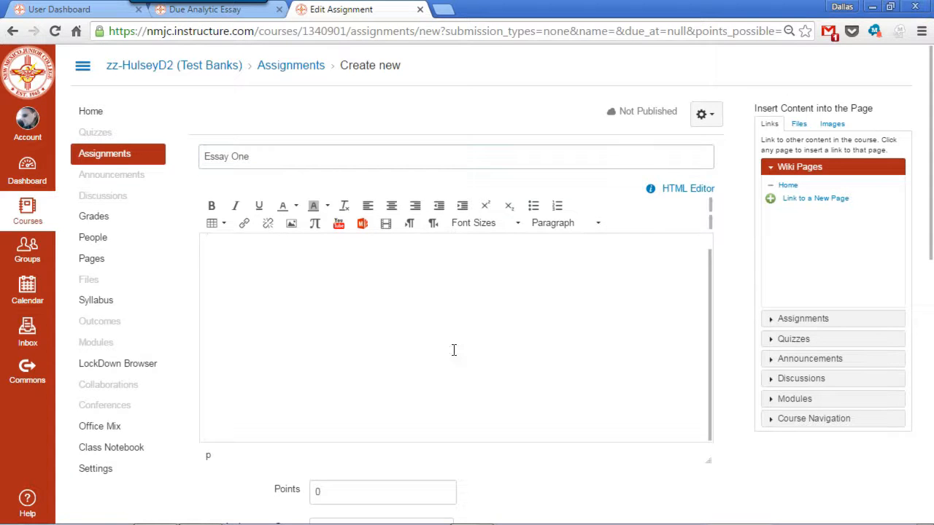
pyautogui.hotkey('ctrl', 'v')
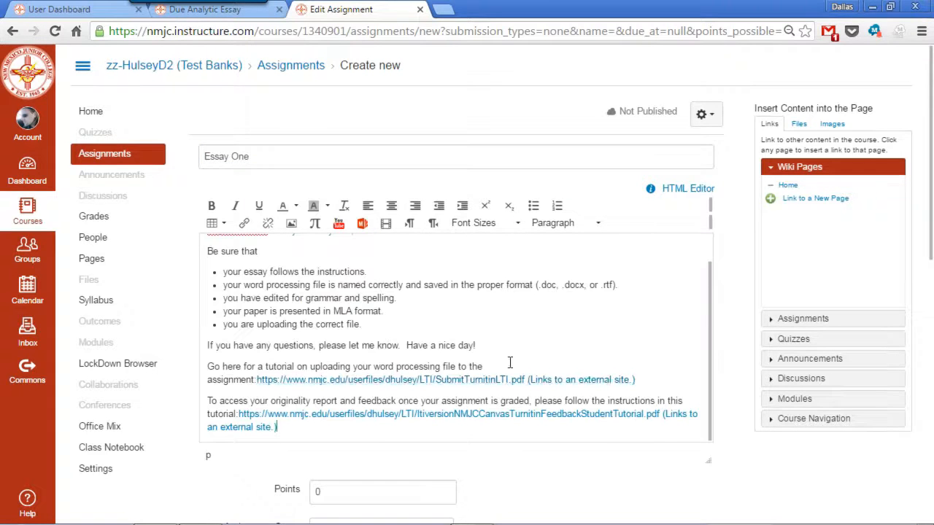
# Set the assignment's points to 150 and display its grade as Points
pyautogui.scroll(-3, 610, 475)
pyautogui.click(396, 274)
pyautogui.write('15')
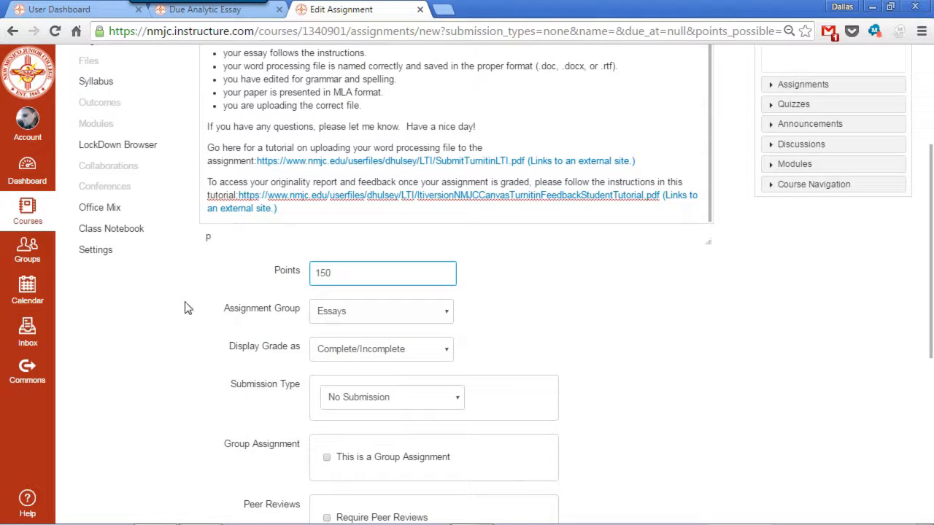
pyautogui.scroll(-1, 721, 347)
pyautogui.scroll(-2, 718, 347)
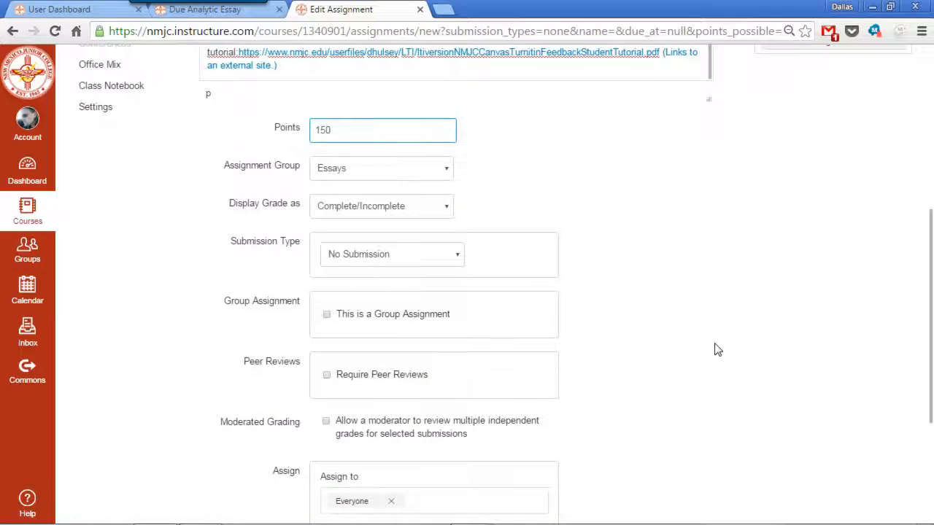
pyautogui.click(440, 208)
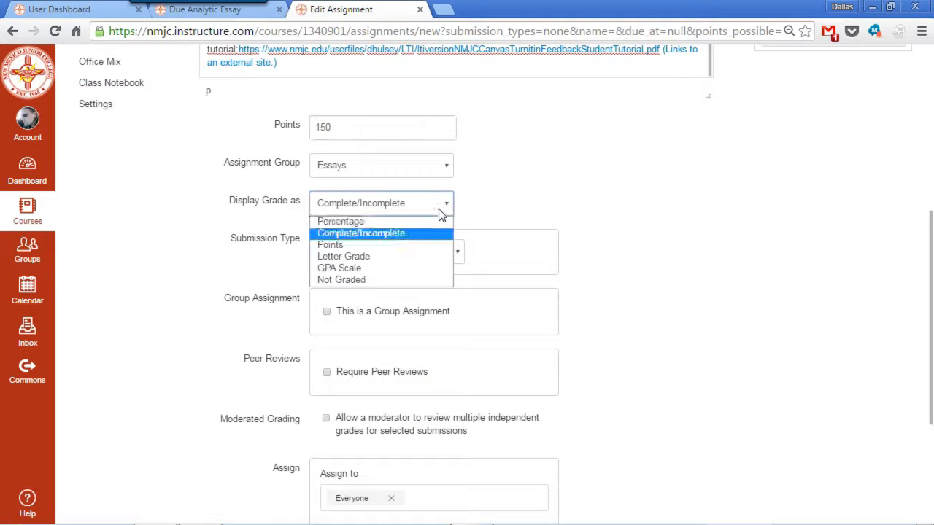
pyautogui.click(381, 245)
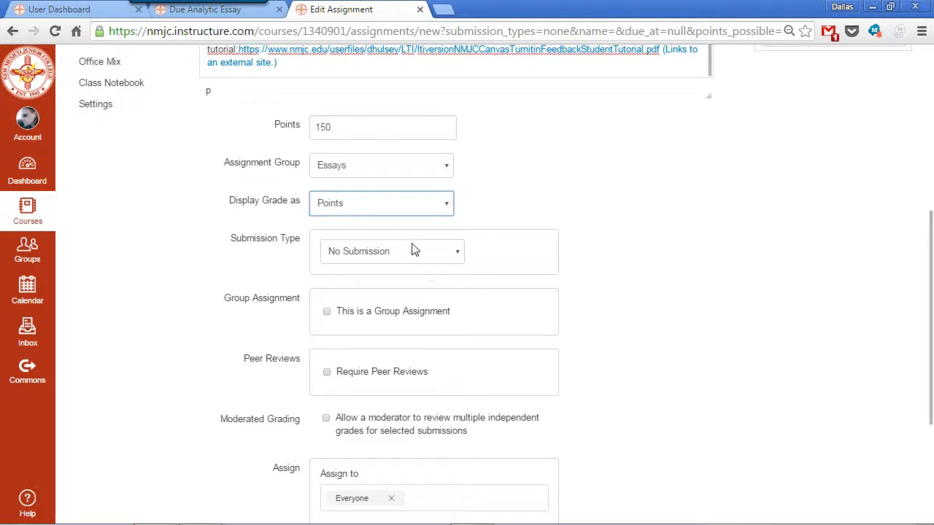
# Set the submission type to External Tool and select Turnitin LTI API, loaded in a new tab
pyautogui.click(456, 252)
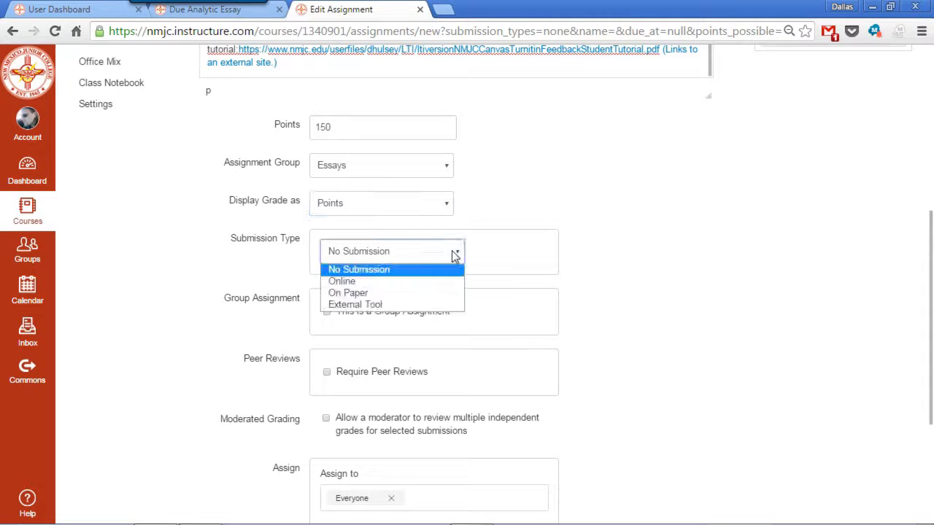
pyautogui.click(378, 305)
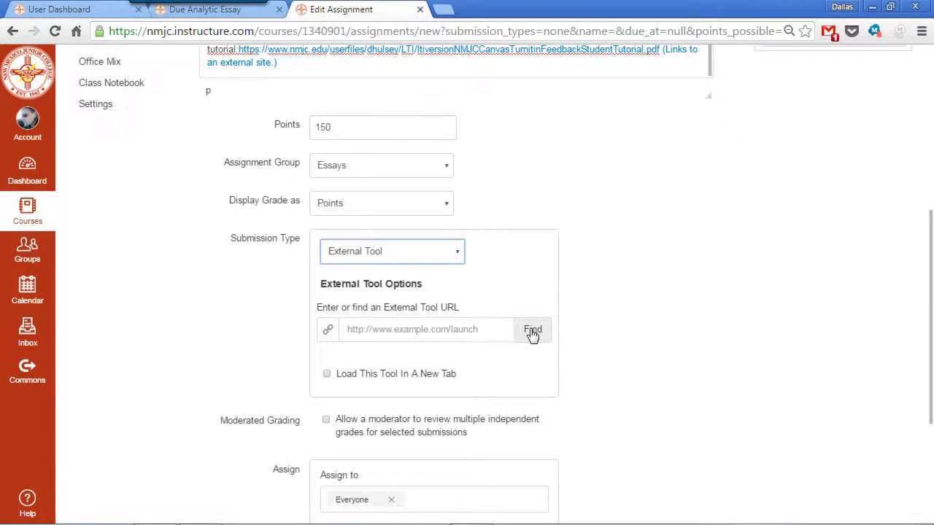
pyautogui.click(535, 332)
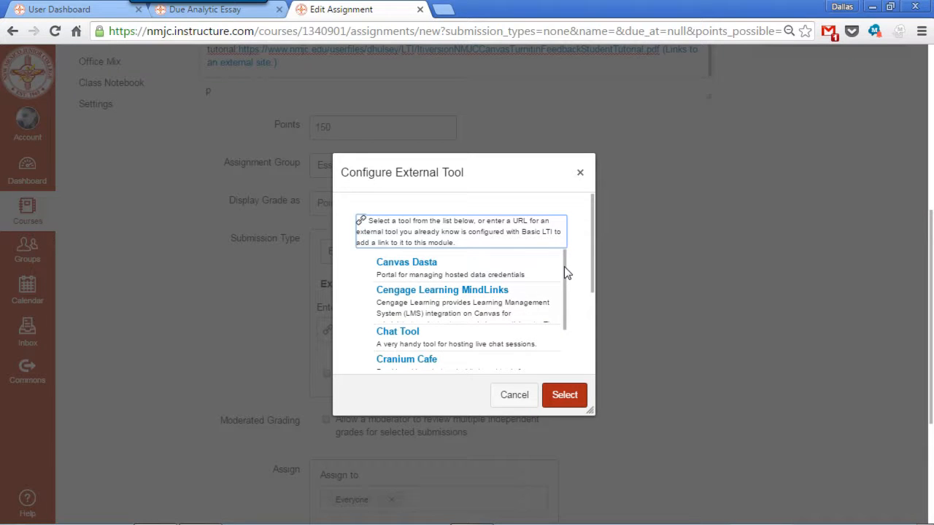
pyautogui.moveTo(565, 294); pyautogui.dragTo(564, 361)
pyautogui.scroll(-5, 520, 351)
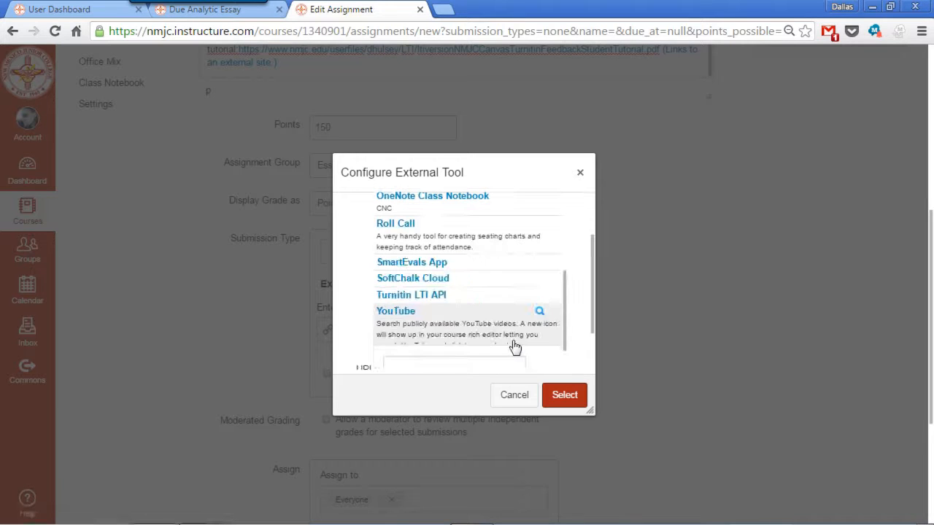
pyautogui.click(423, 299)
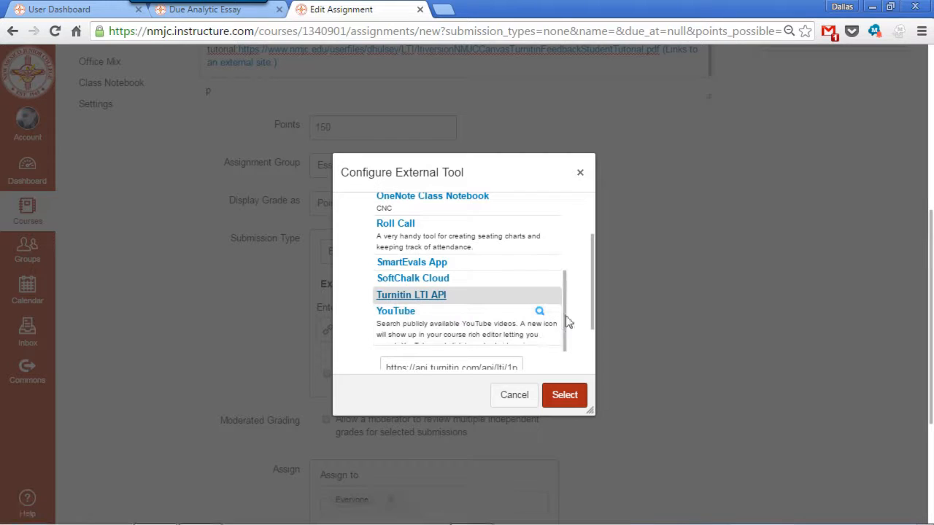
pyautogui.moveTo(590, 410); pyautogui.dragTo(850, 511)
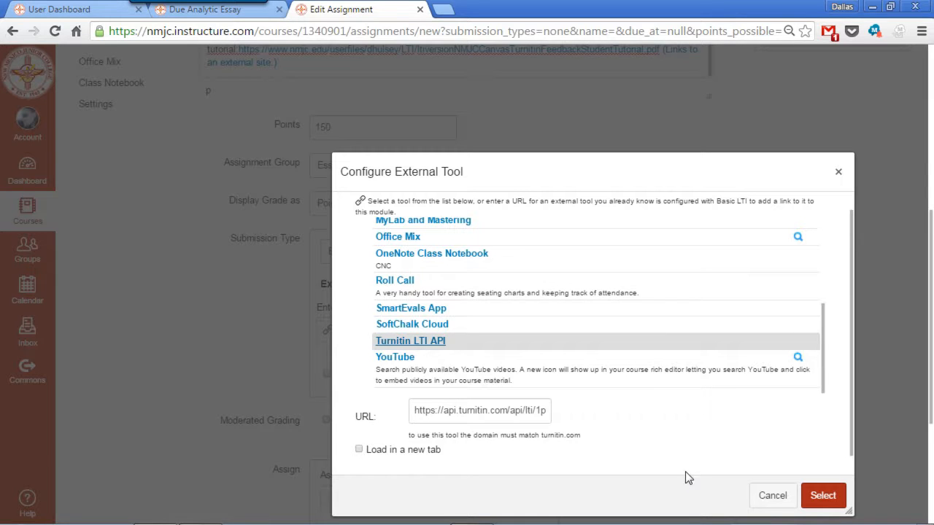
pyautogui.click(359, 450)
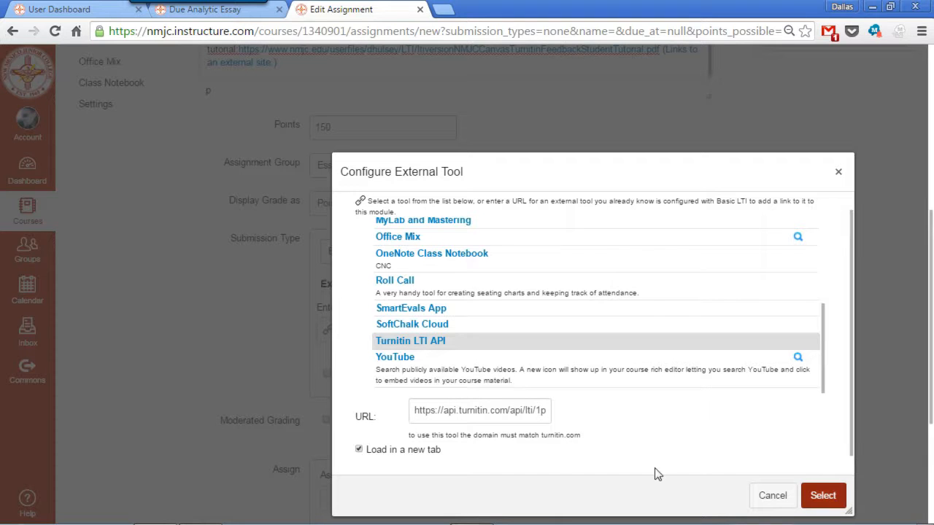
pyautogui.click(820, 498)
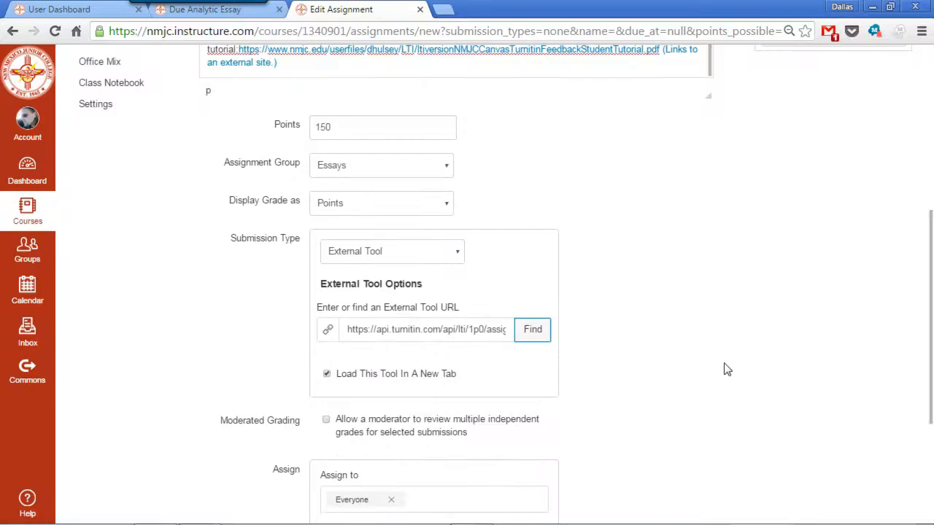
# Set the due date to May 31 at 11:59pm, then save and publish the assignment
pyautogui.scroll(-3, 727, 370)
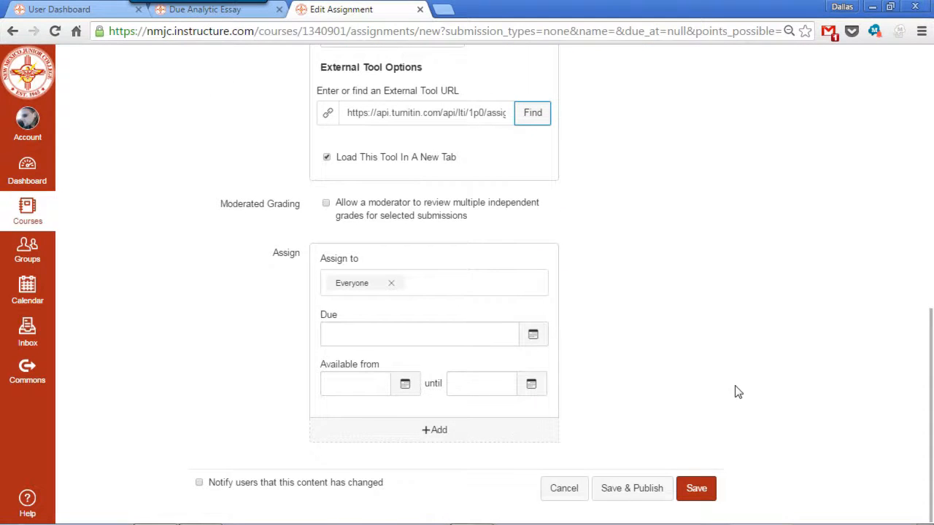
pyautogui.click(534, 336)
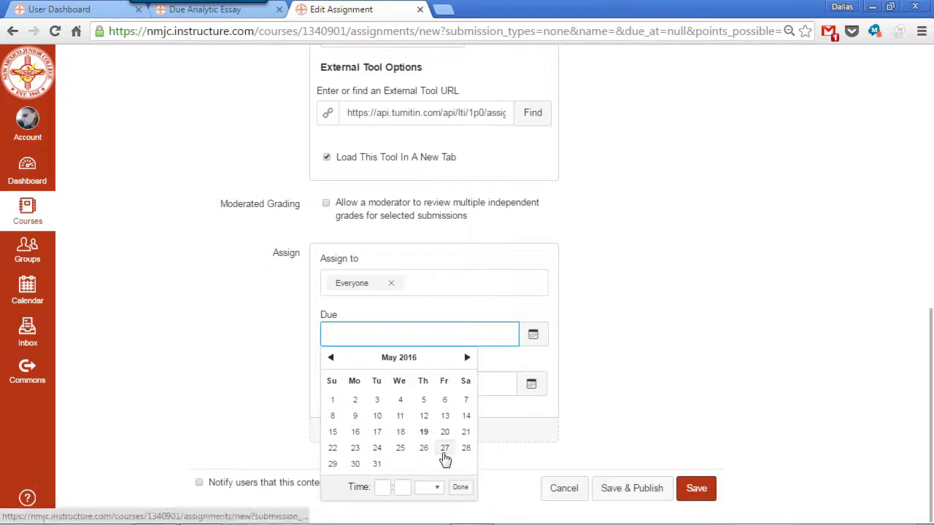
pyautogui.click(376, 464)
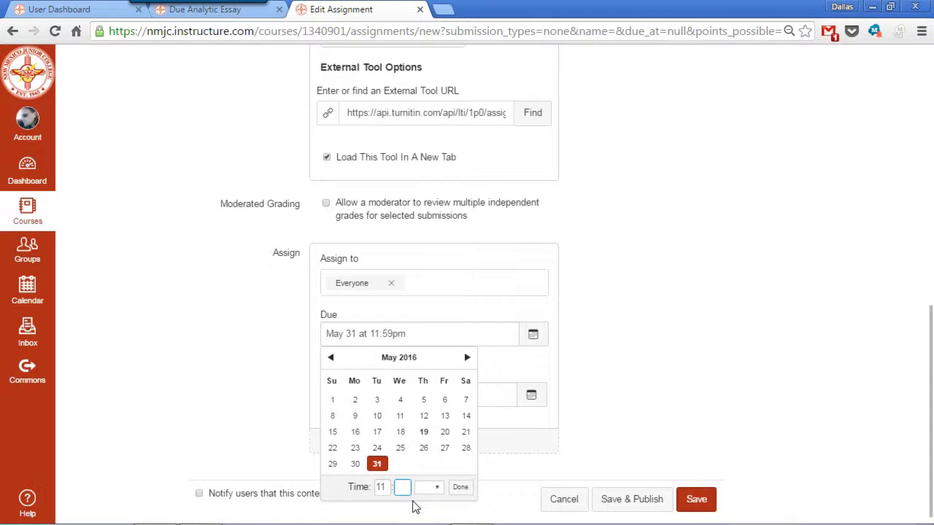
pyautogui.press('Tab')
pyautogui.click(460, 487)
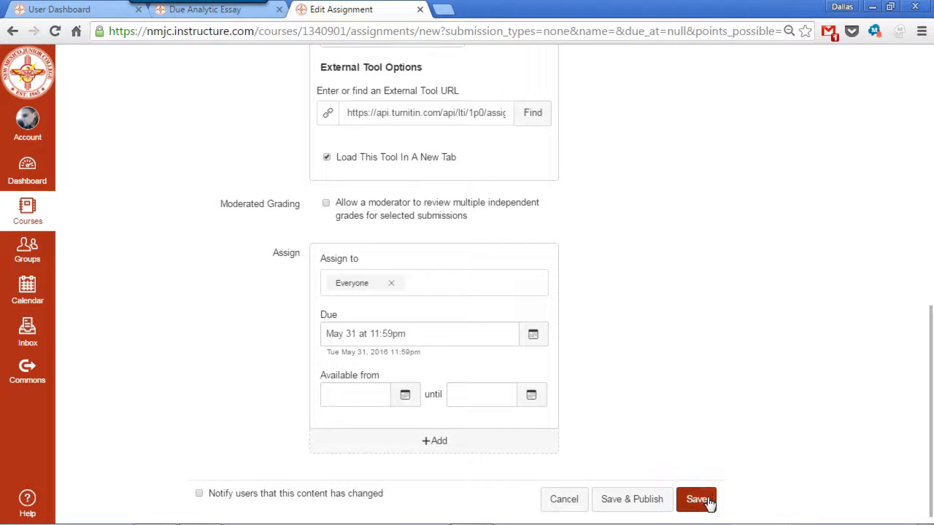
pyautogui.click(648, 506)
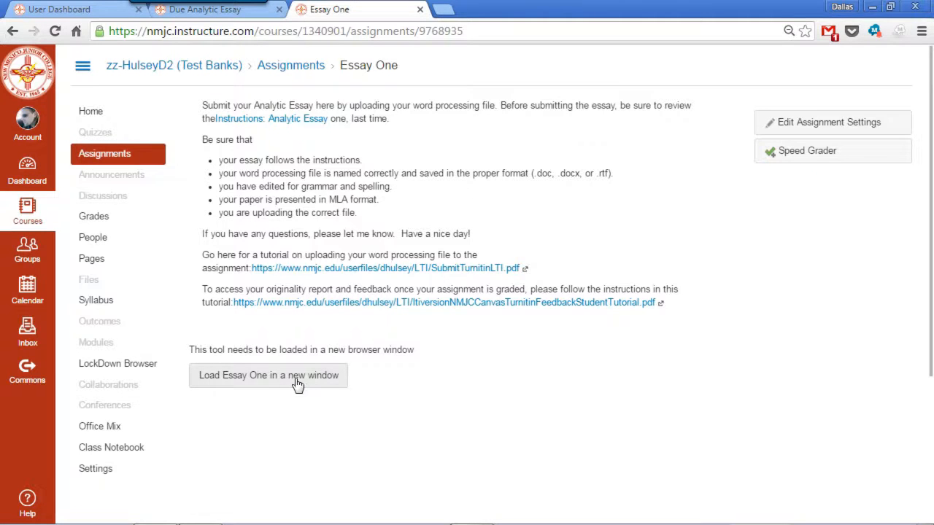
# Load Essay One in a new window and expand the optional settings of the Turnitin assignment
pyautogui.click(256, 382)
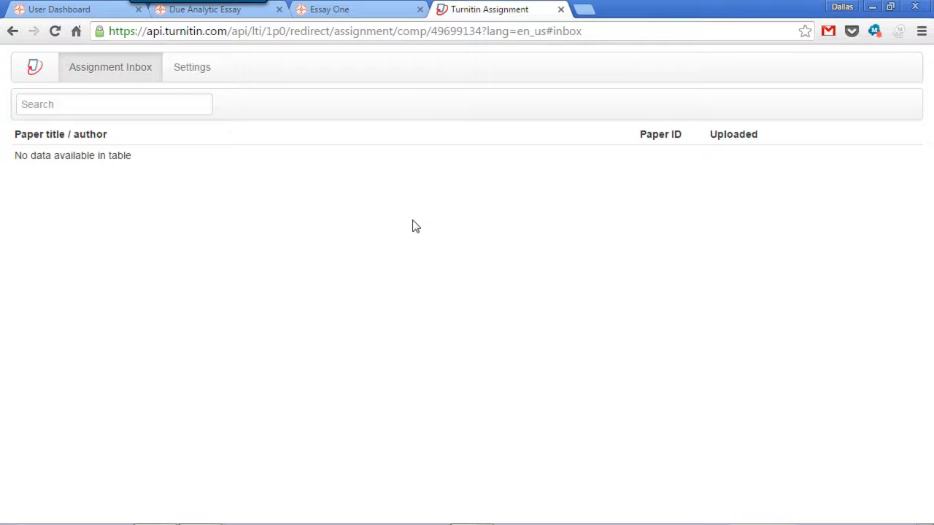
pyautogui.click(194, 77)
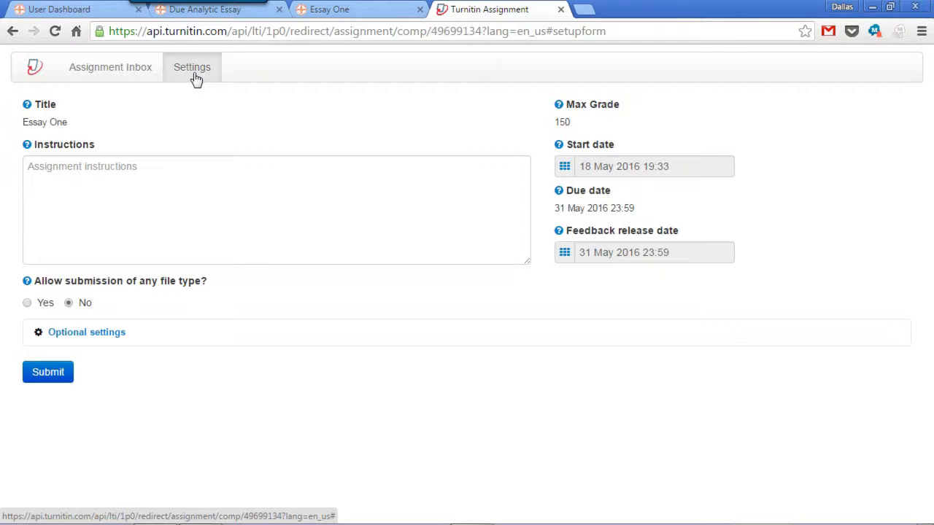
pyautogui.click(96, 335)
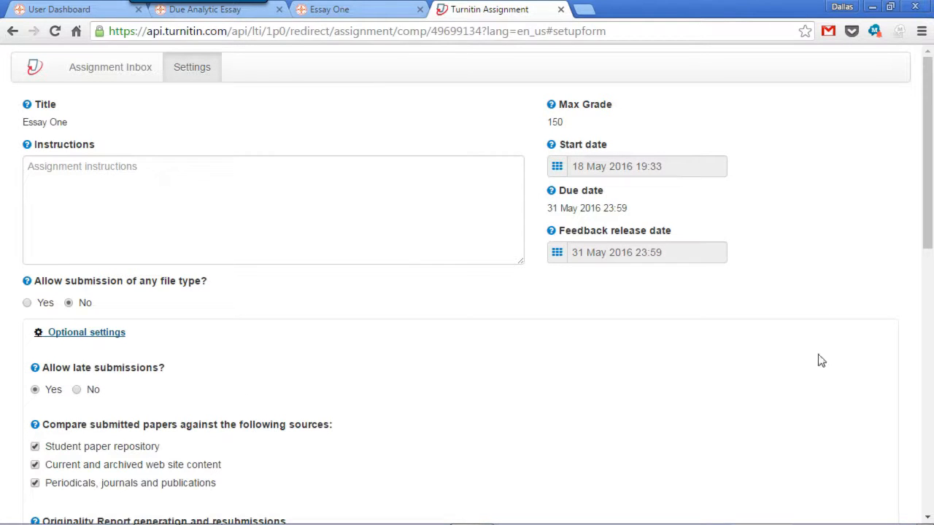
# Review the due date, late submission, originality report, repository, rubric and grammar checking settings of the Turnitin assignment
pyautogui.scroll(-1, 490, 385)
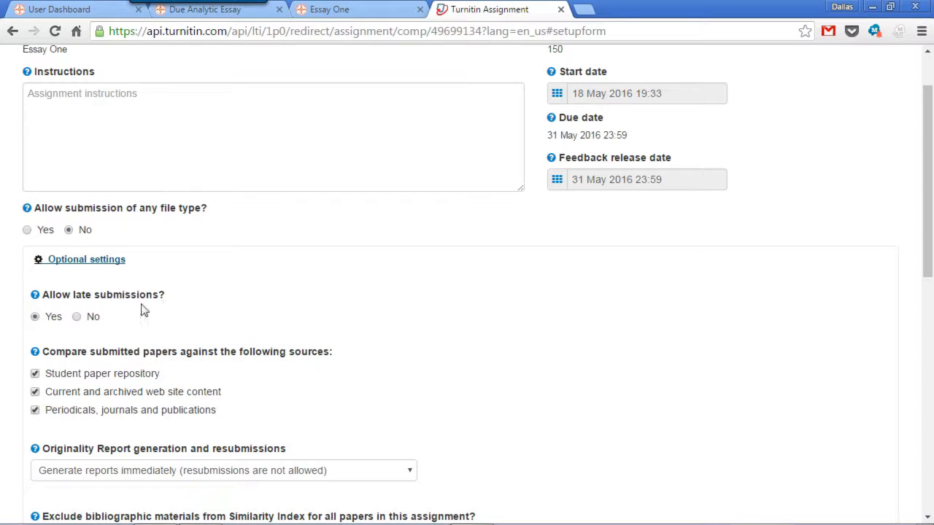
pyautogui.moveTo(36, 297)
pyautogui.moveTo(549, 137); pyautogui.dragTo(626, 135)
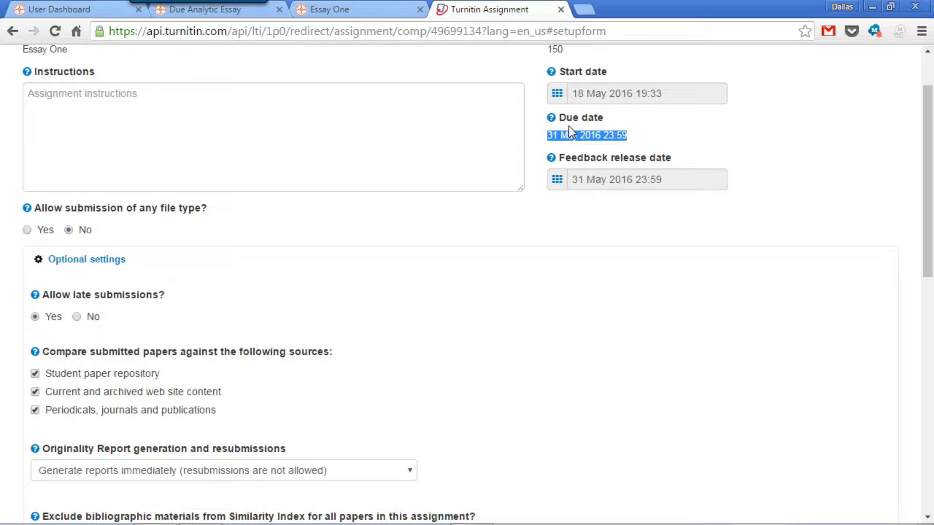
pyautogui.click(34, 316)
pyautogui.scroll(-1, 419, 343)
pyautogui.scroll(-2, 384, 332)
pyautogui.scroll(-2, 375, 384)
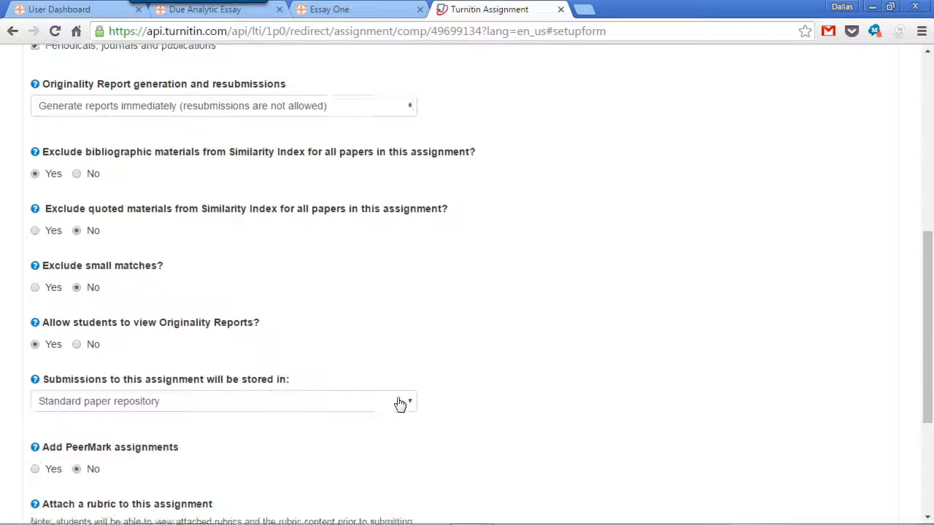
pyautogui.scroll(-3, 394, 403)
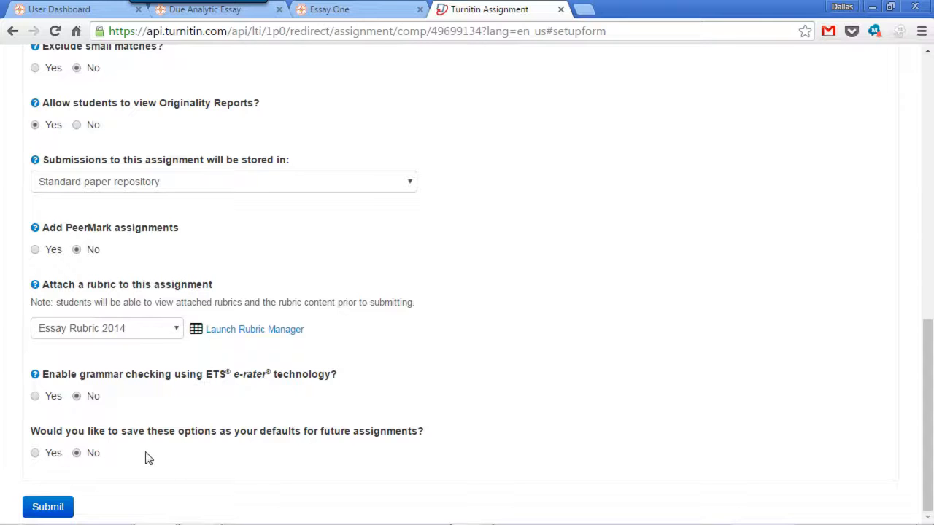
pyautogui.click(35, 454)
pyautogui.click(79, 455)
pyautogui.scroll(10, 698, 232)
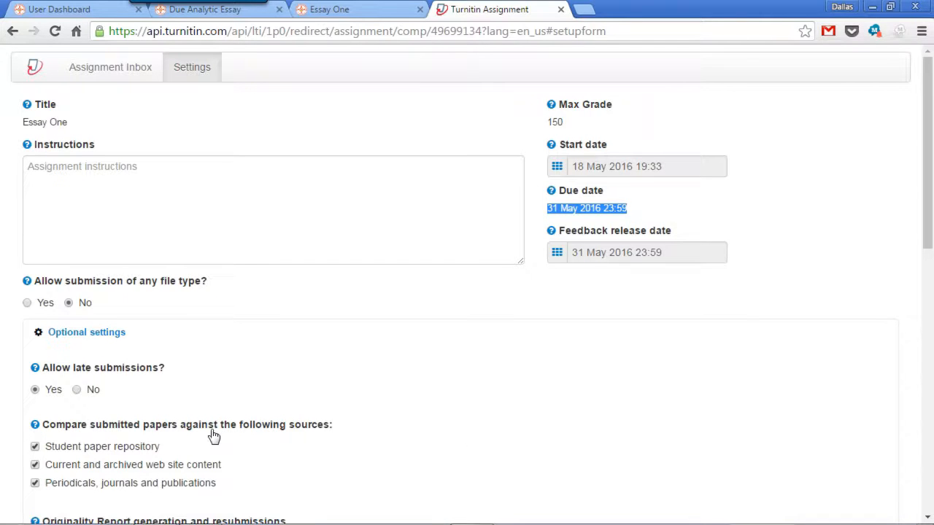
pyautogui.scroll(-9, 603, 435)
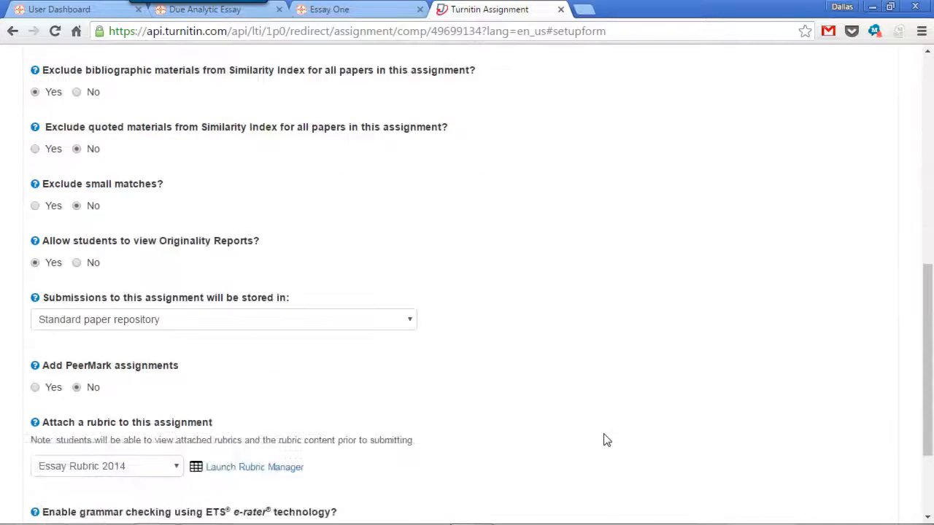